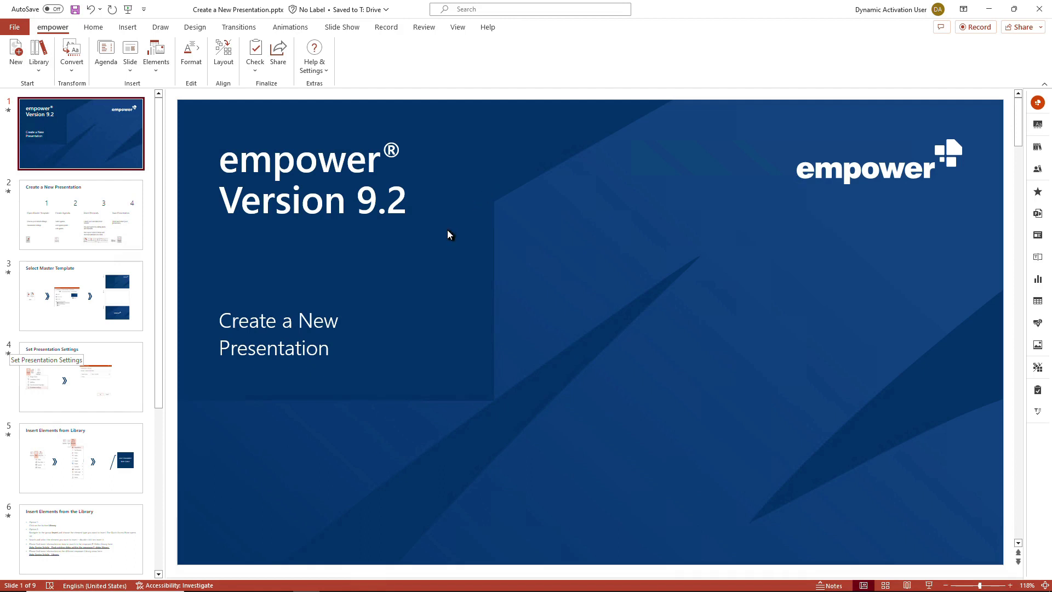
Show the tutorial's slide 2, 'Create a New Presentation', with its four steps
left_click(125, 232)
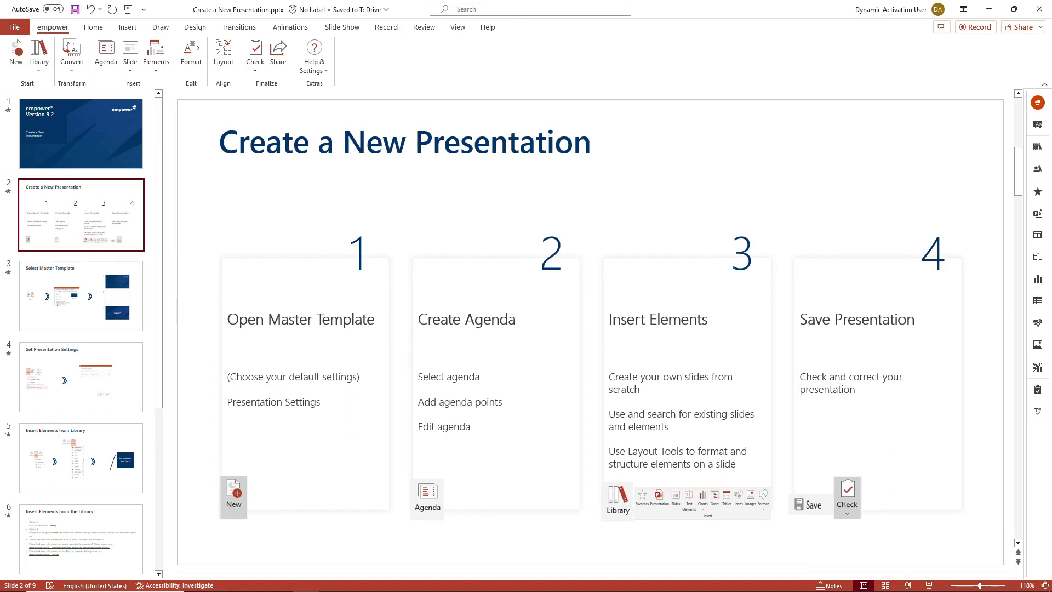
Show the tutorial's slide 3, 'Select Master Template'
left_click(110, 305)
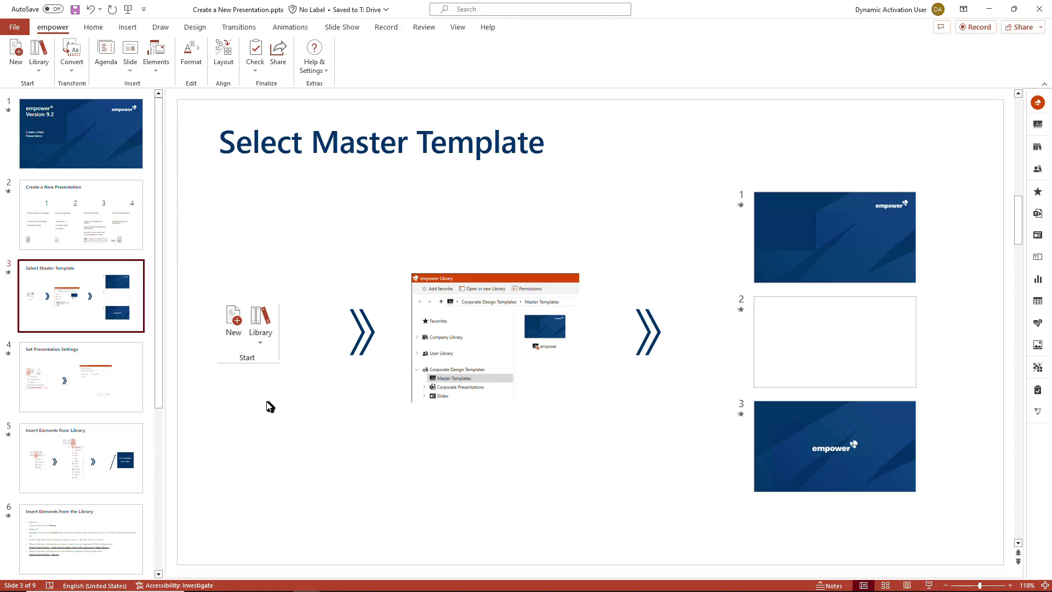
Create Presentation3 from the Company's Default master template in the empower Library
left_click(18, 59)
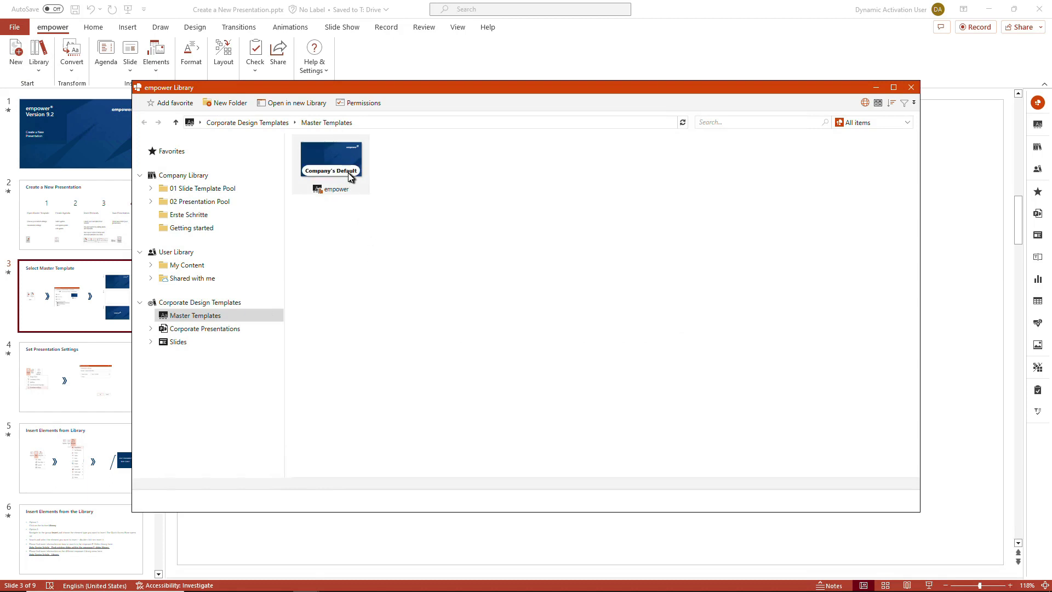
mouse_move(349, 175)
left_click(347, 170)
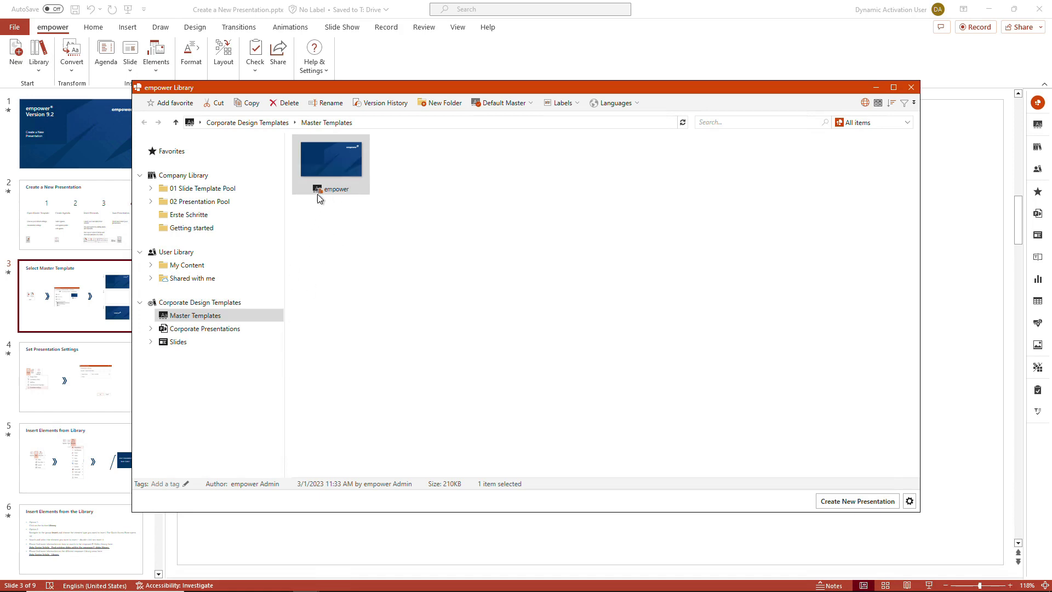
mouse_move(334, 191)
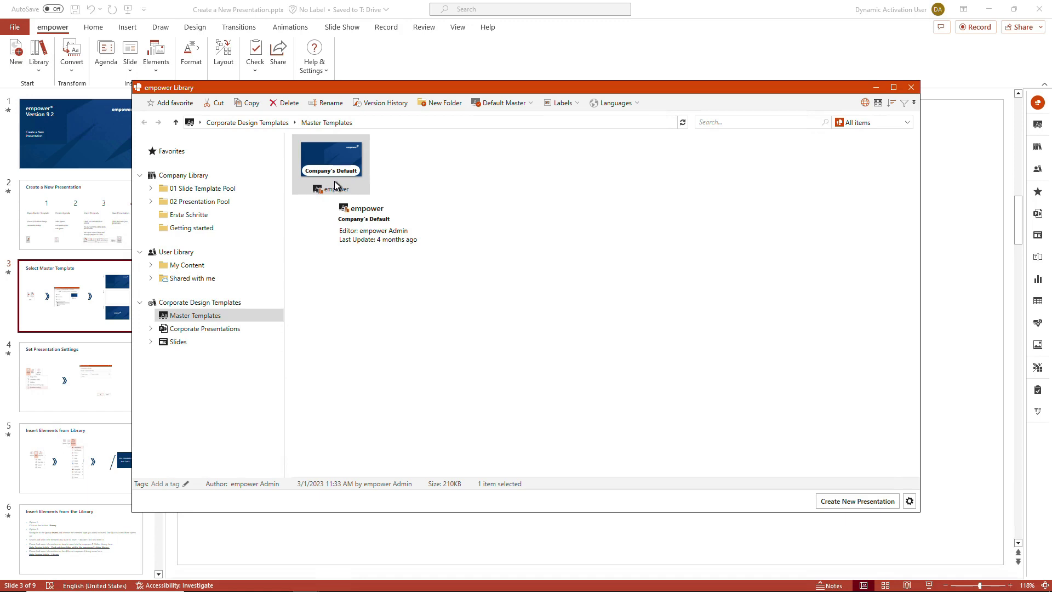
left_click(852, 502)
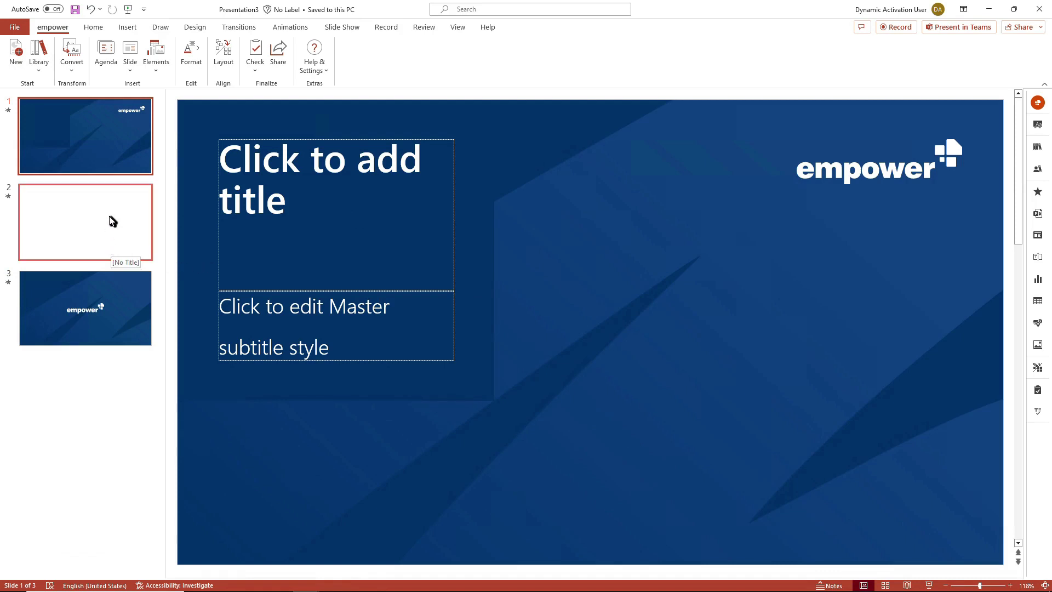
Close the reopened empower Library and view Presentation3's slide 2 with its lorem ipsum text
left_click(21, 53)
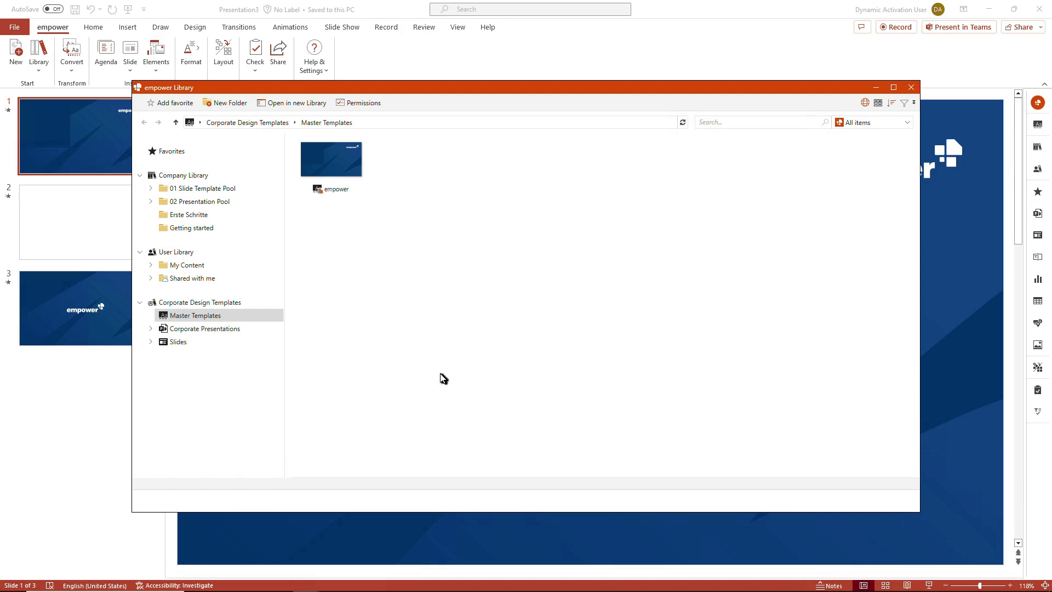
left_click(912, 88)
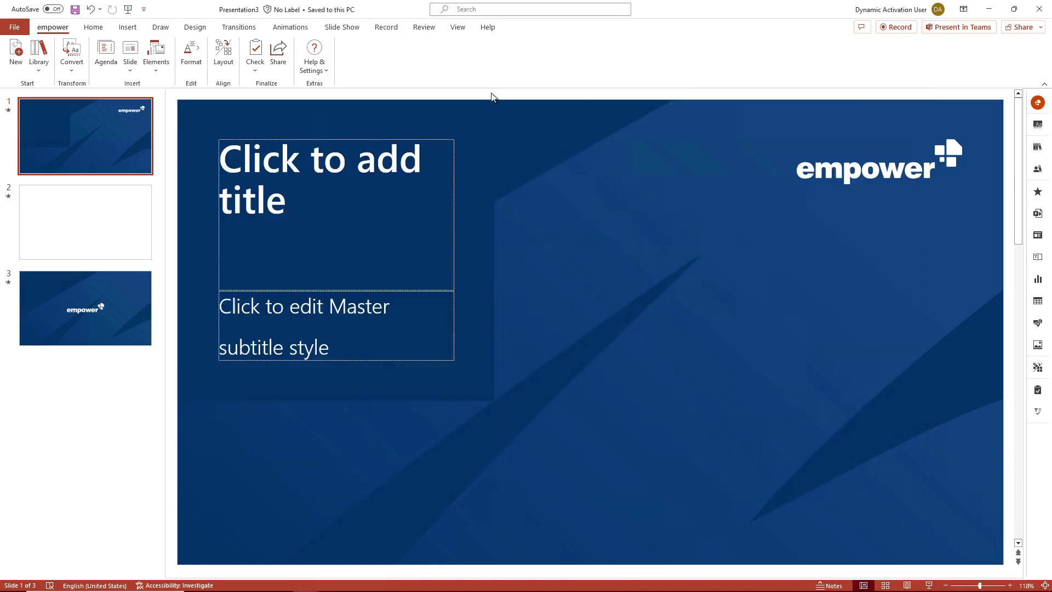
left_click(117, 230)
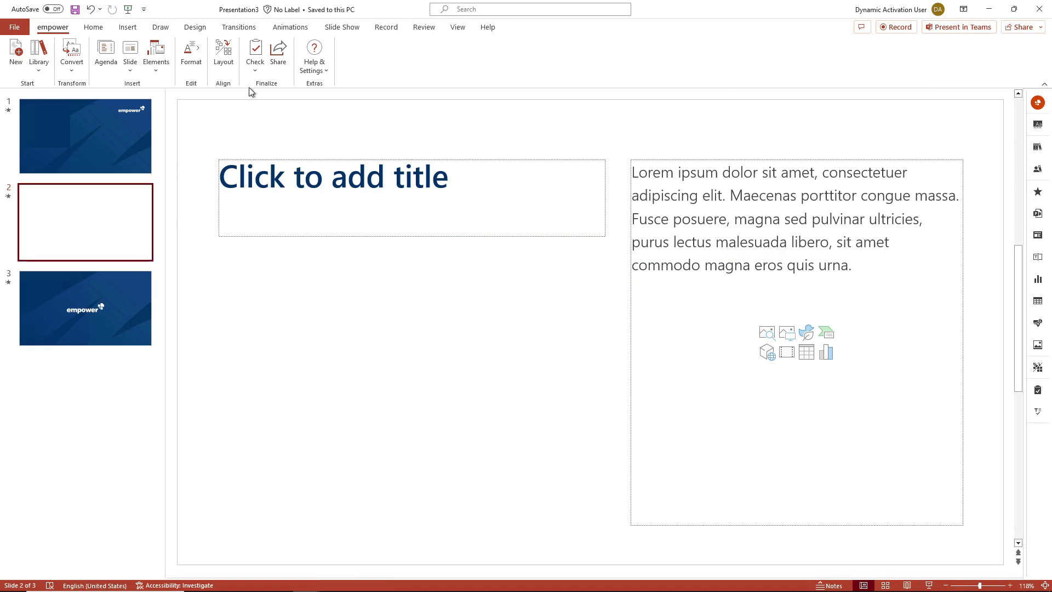
Bring up empower Presentation Settings from the Check dropdown
left_click(257, 71)
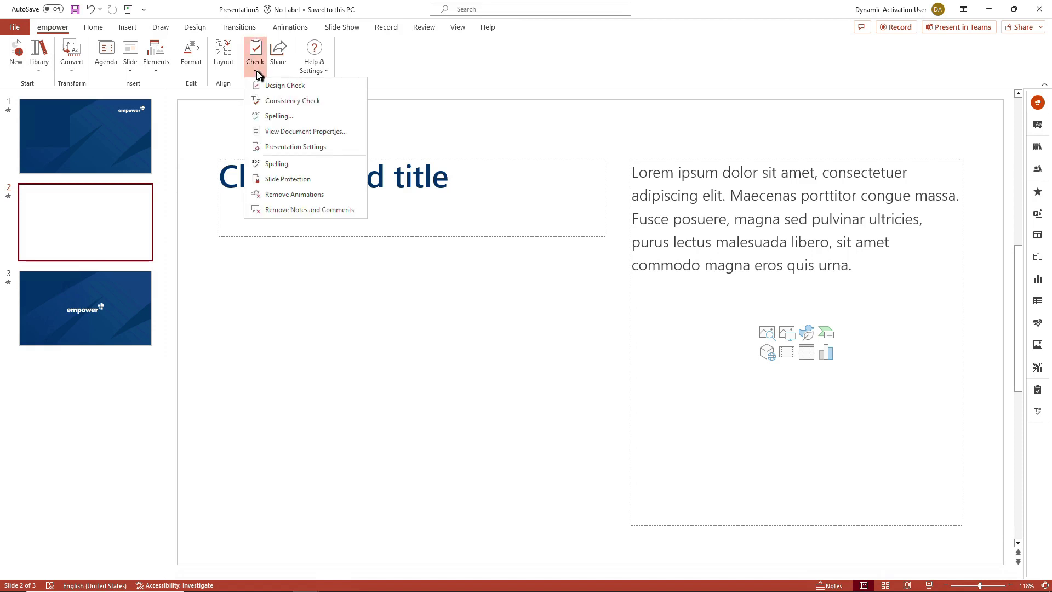
left_click(322, 149)
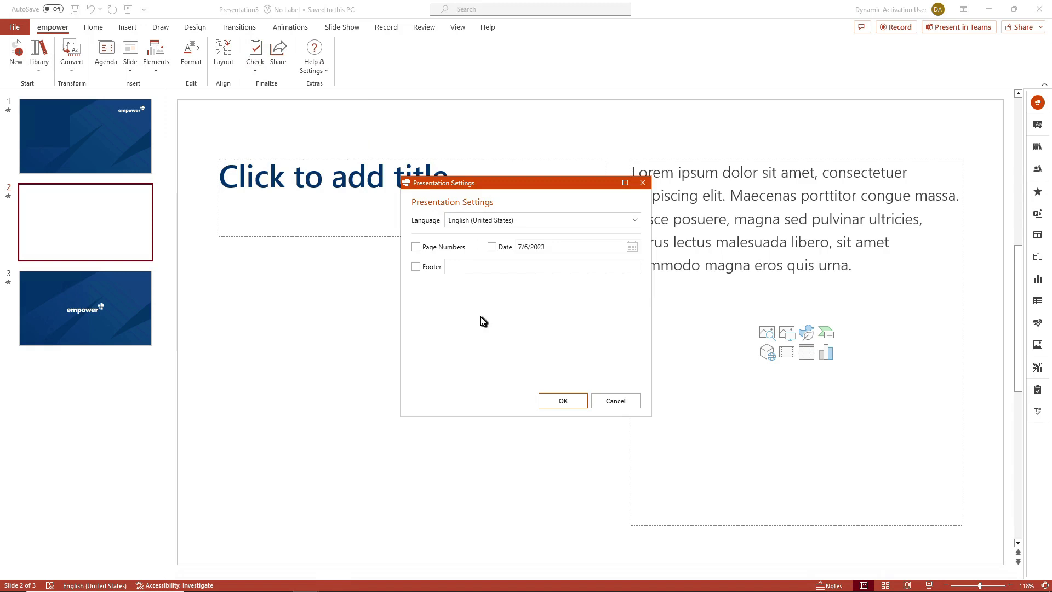
Enable page numbers, the 7/6/2023 date and the footer 'Tutorial Create a New Presentation'
left_click(416, 247)
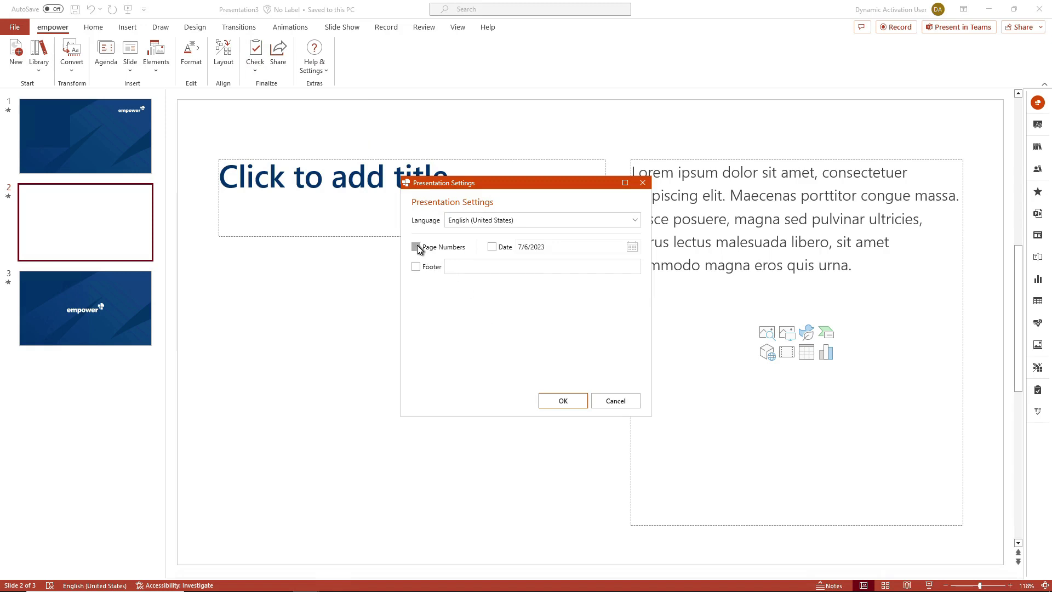
left_click(492, 247)
left_click(416, 266)
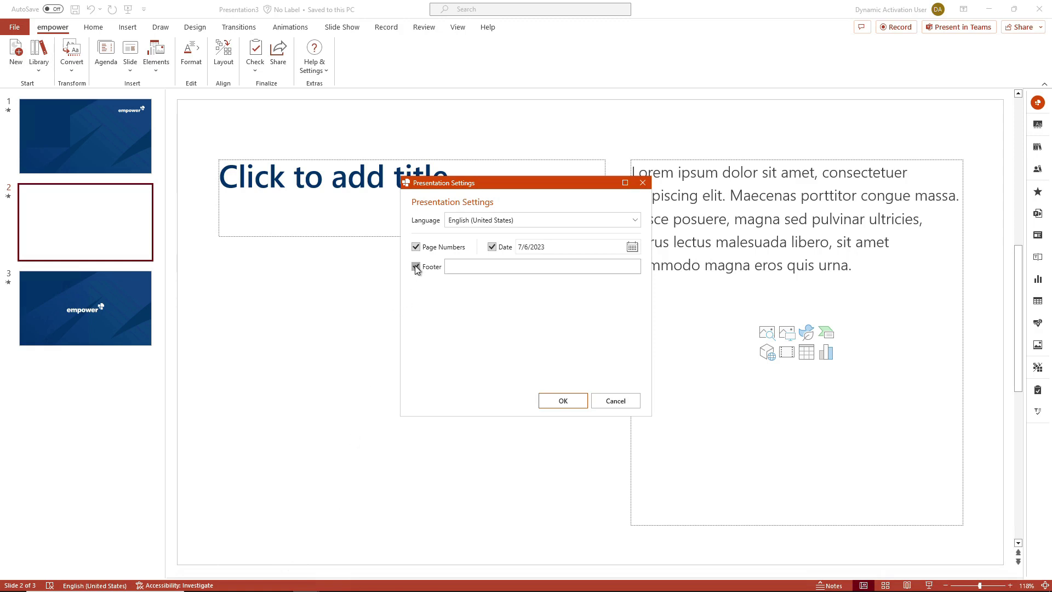
left_click(455, 271)
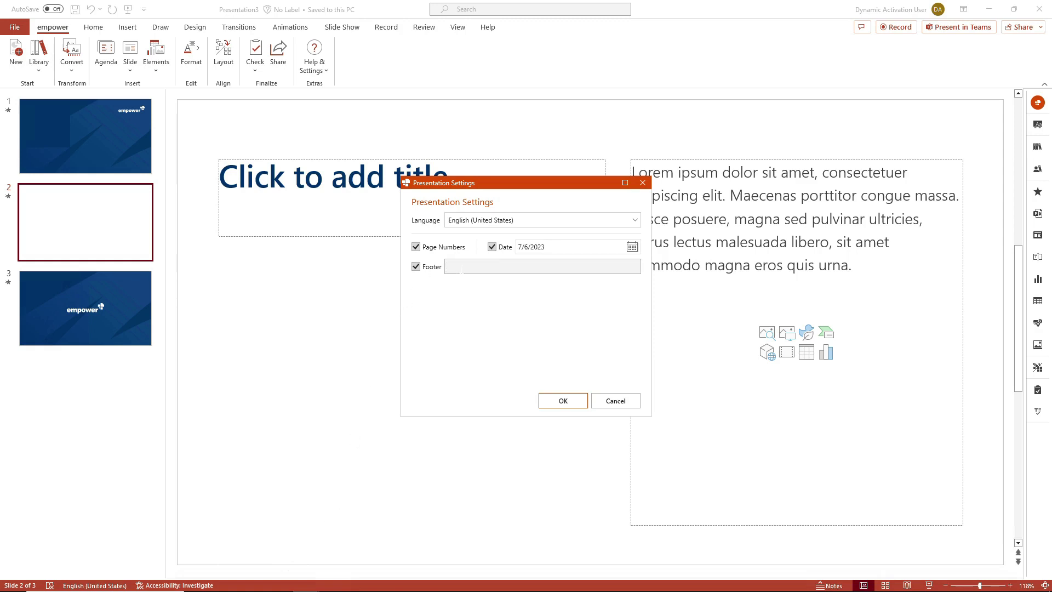
type("Tutorial Create a New Presentation")
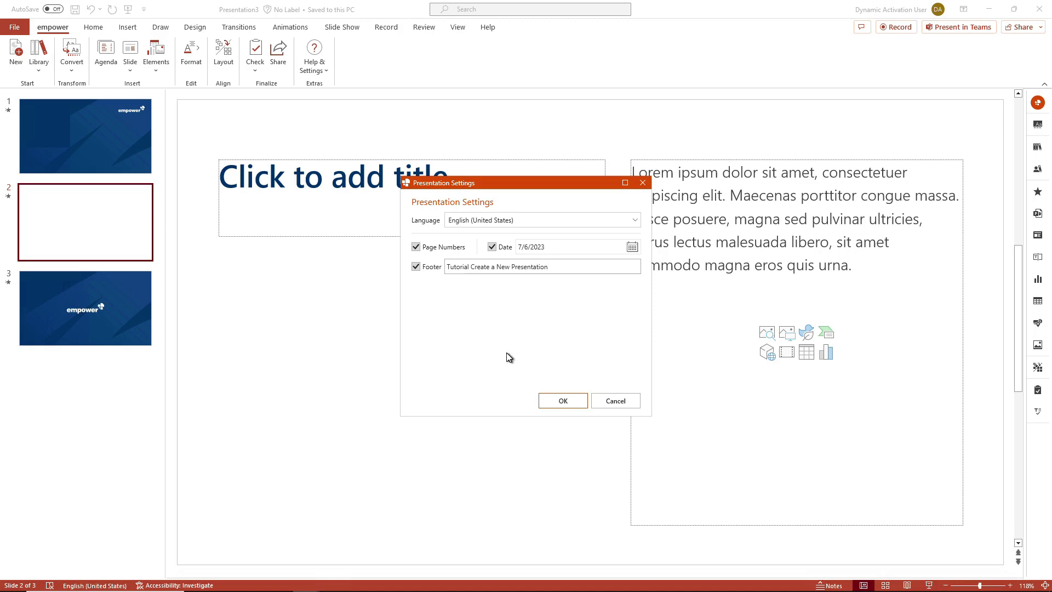
left_click(565, 402)
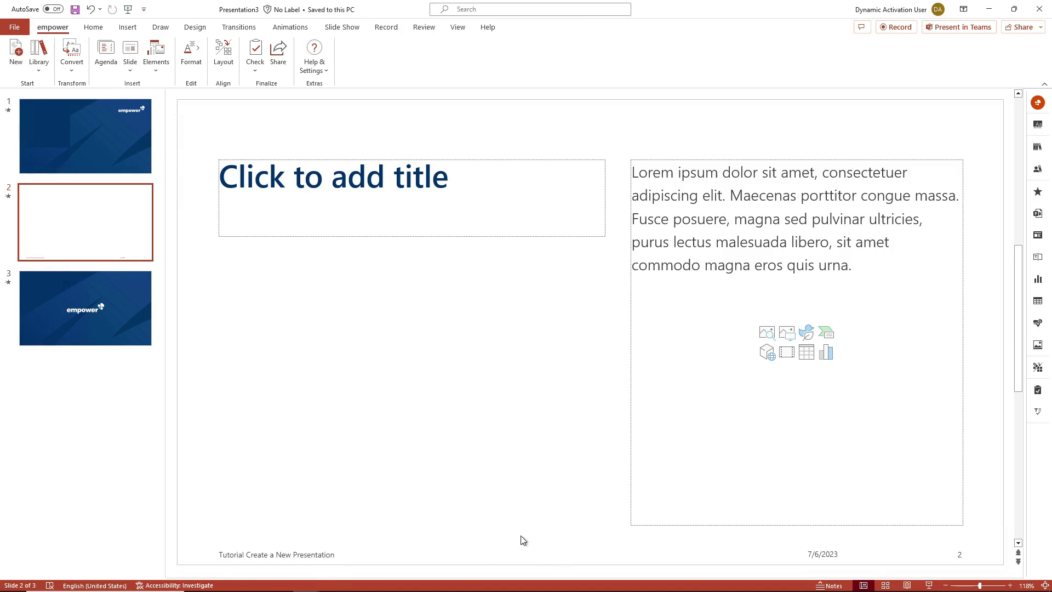
Show Presentation3's title slide, then review tutorial slides 'Set Presentation Settings' and 'Insert Elements from Library'
left_click(73, 178)
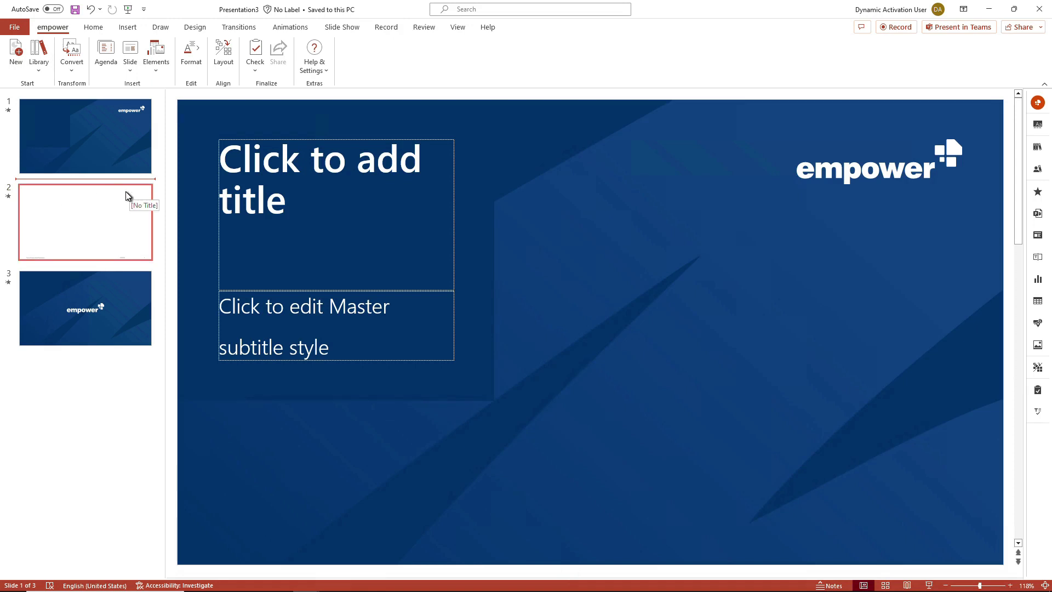
left_click(989, 9)
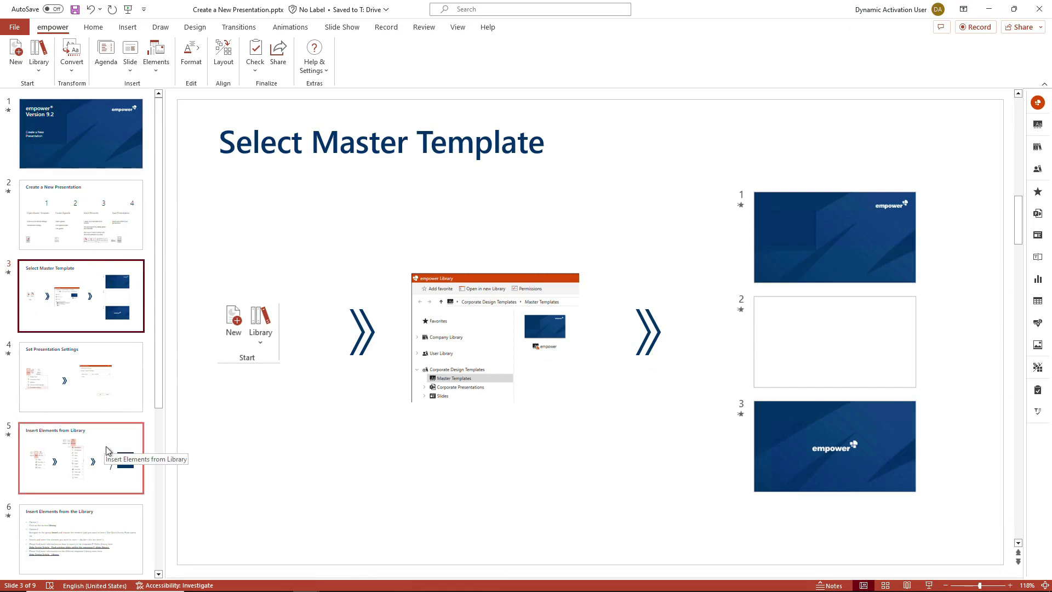
left_click(106, 378)
scroll(107, 378, "down", 1)
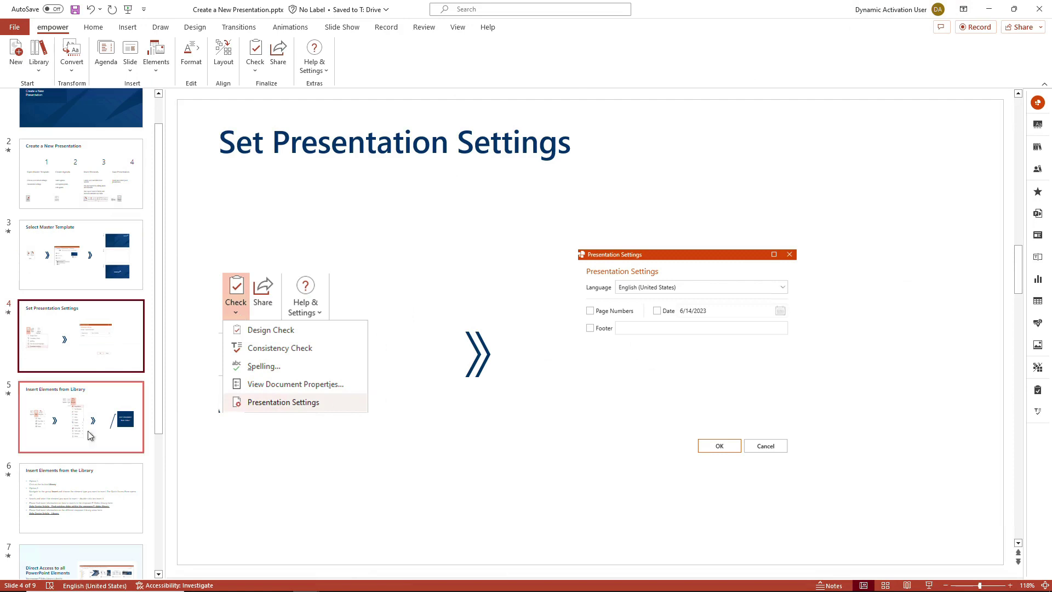
left_click(66, 428)
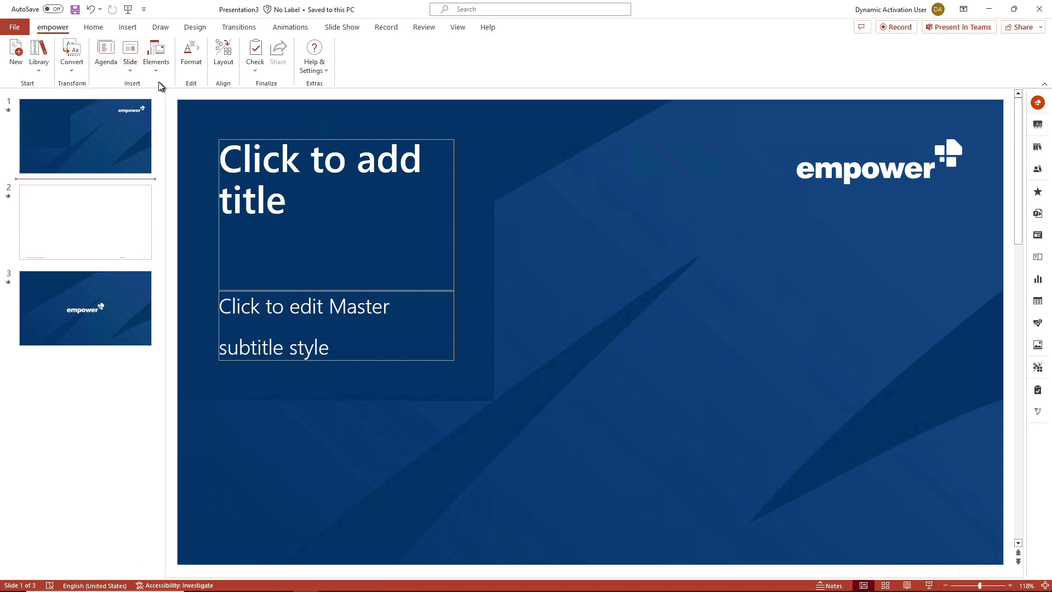
Add a new slide 2 with the 'Blue image with Content' layout
left_click(133, 72)
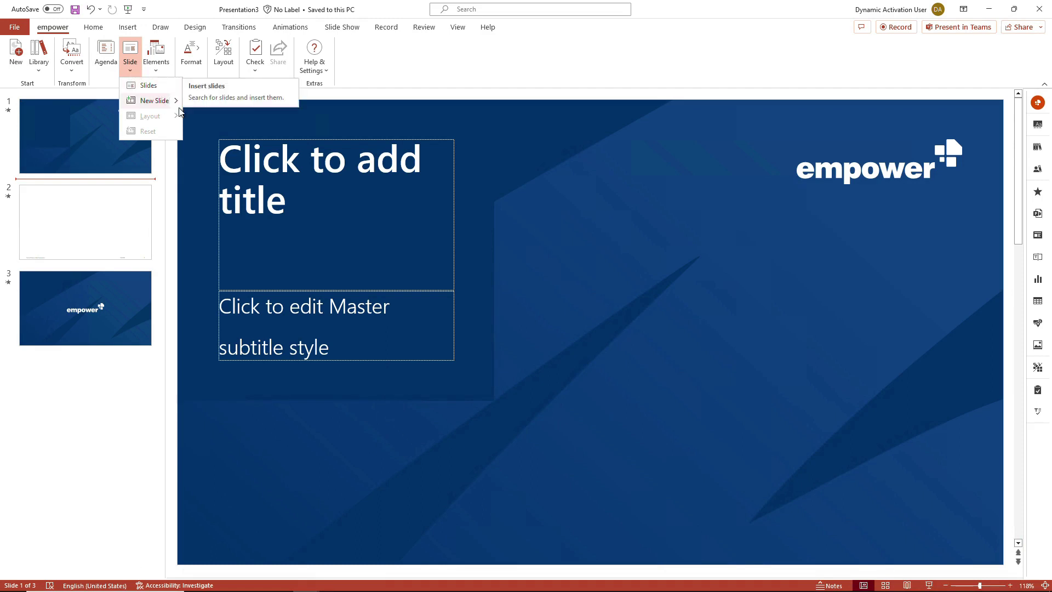
mouse_move(178, 107)
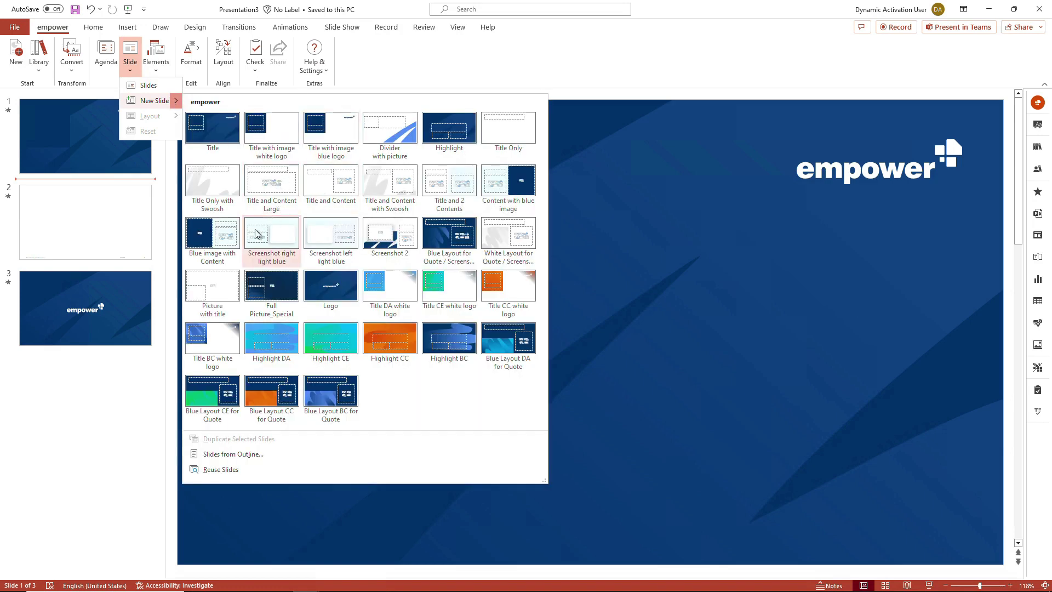
left_click(203, 238)
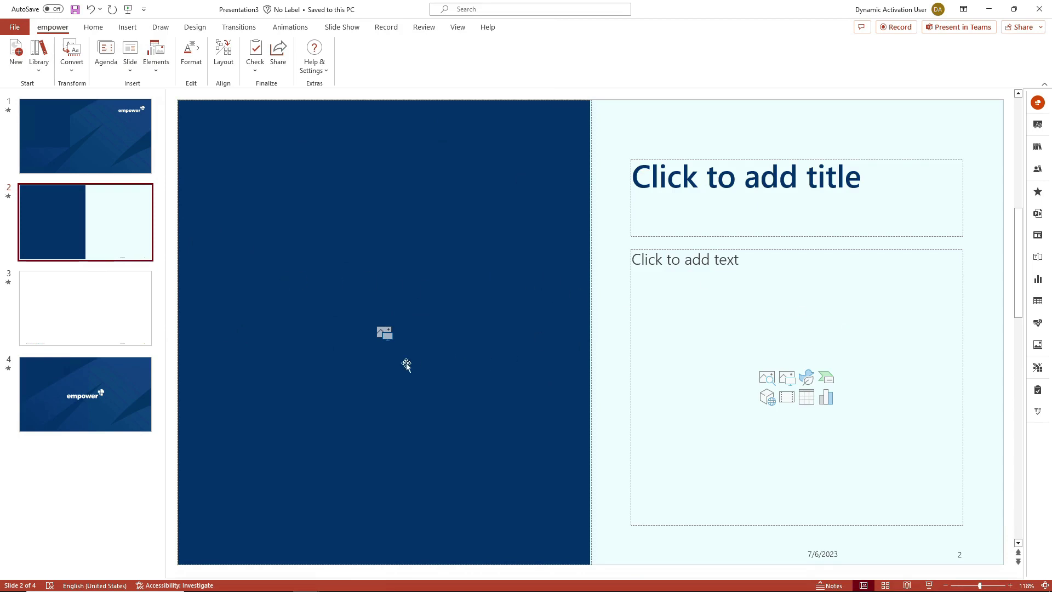
Place the dark office desk photo from empower Images into slide 2's picture placeholder
left_click(384, 332)
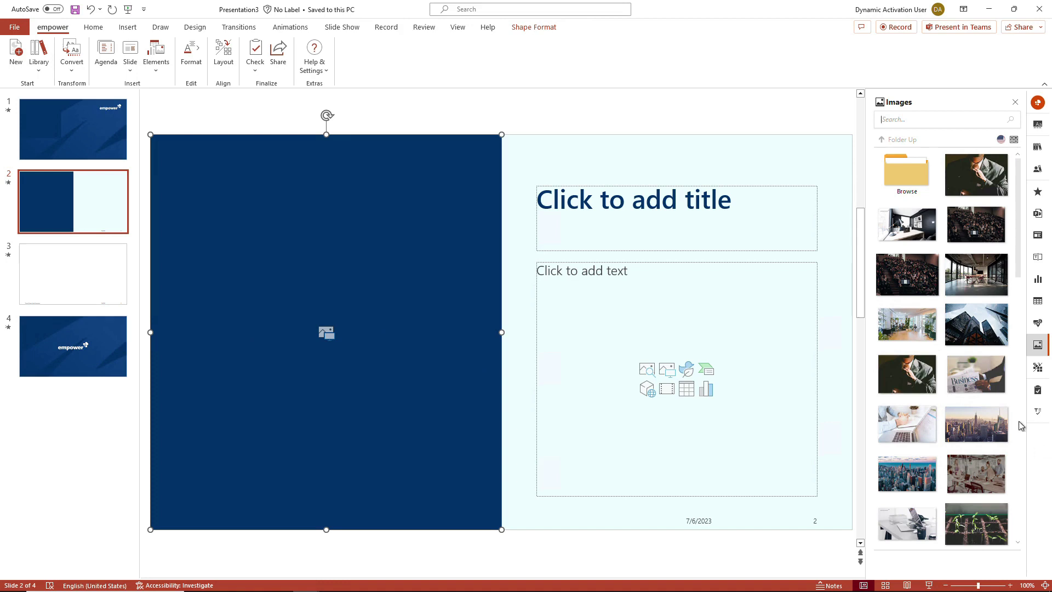
left_click(916, 230)
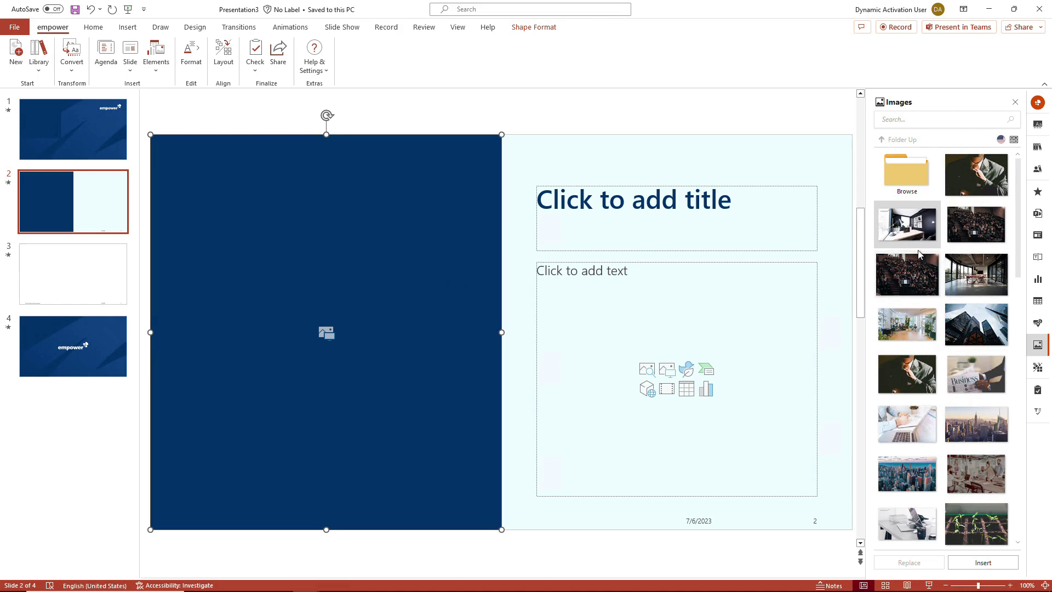
left_click(987, 567)
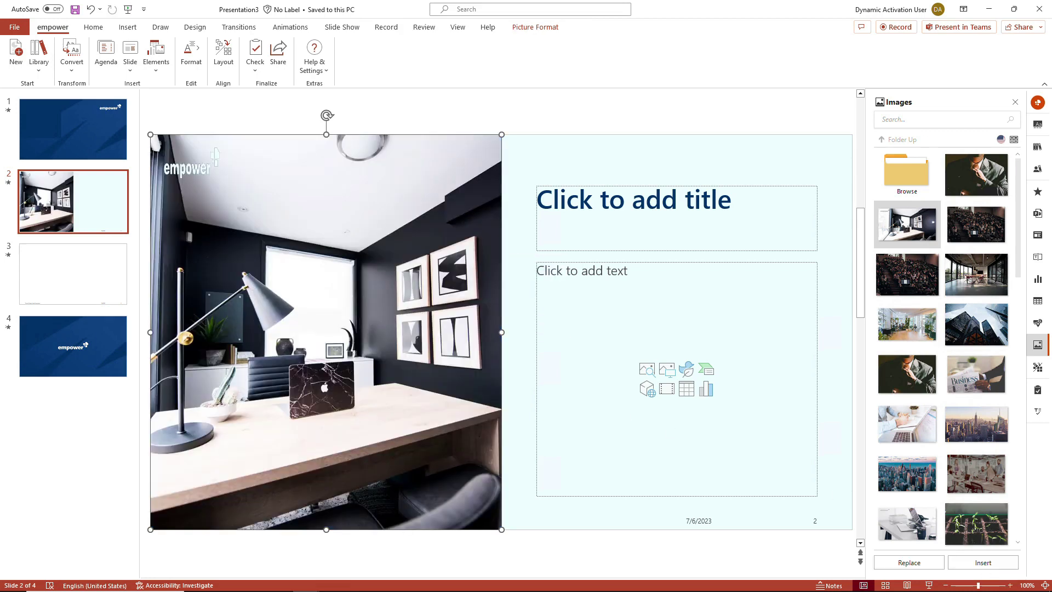
Enter 'This is a title' as the slide 2 title, then move to the body placeholder
left_click(548, 200)
type("T")
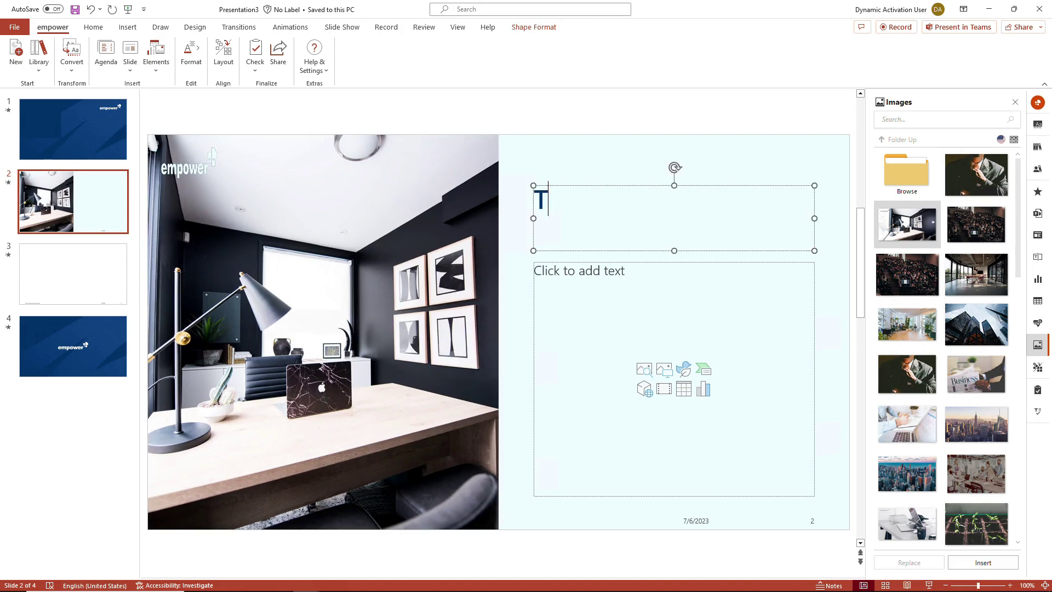
type("his is a title")
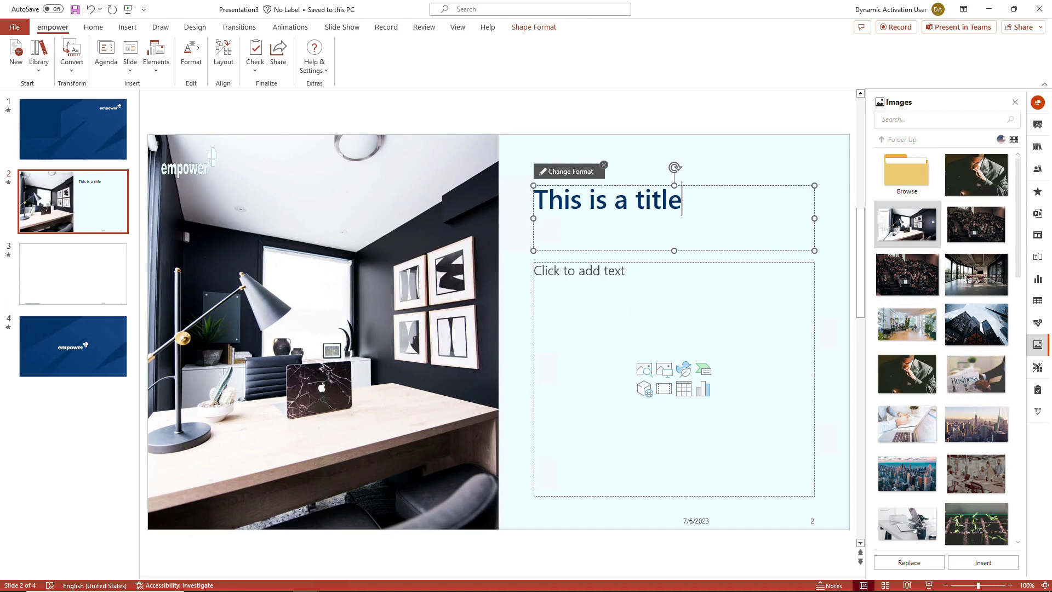
key("ctrl+Return")
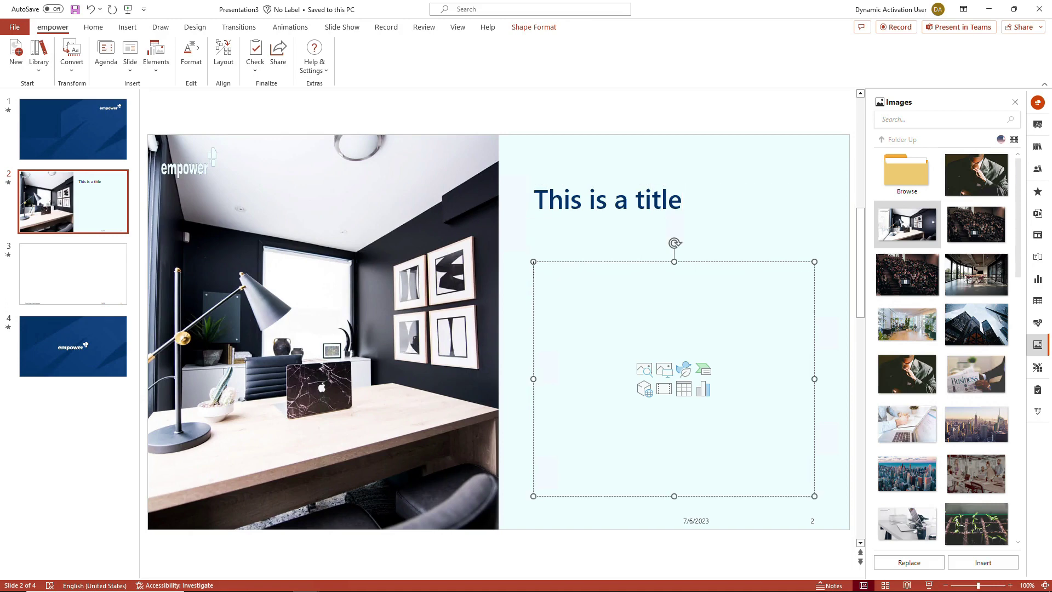
Select the body area and start inserting a Banded Columns table from the empower Tables library
left_click(687, 394)
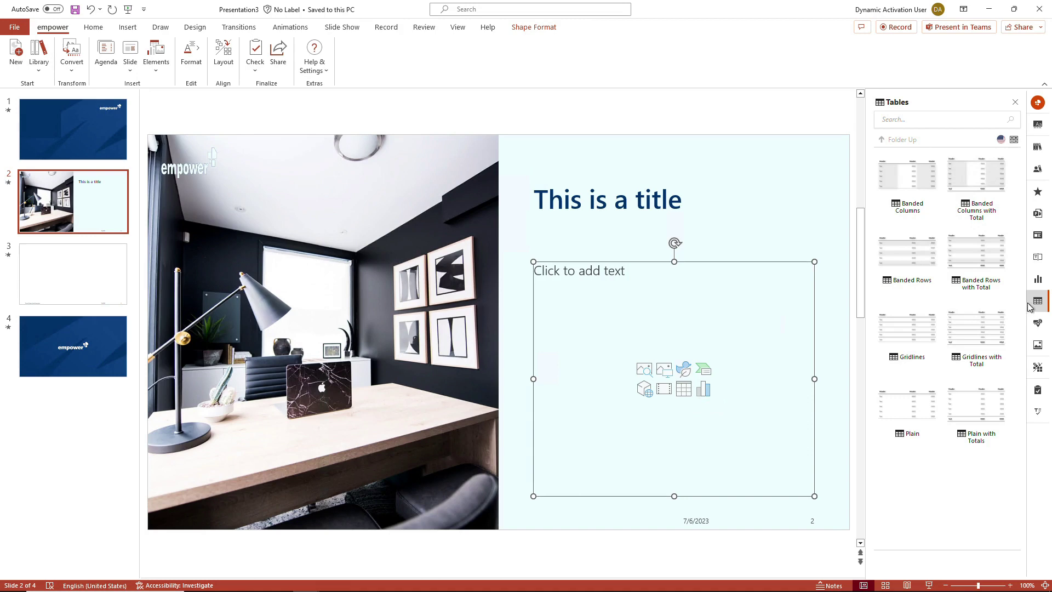
double_click(930, 198)
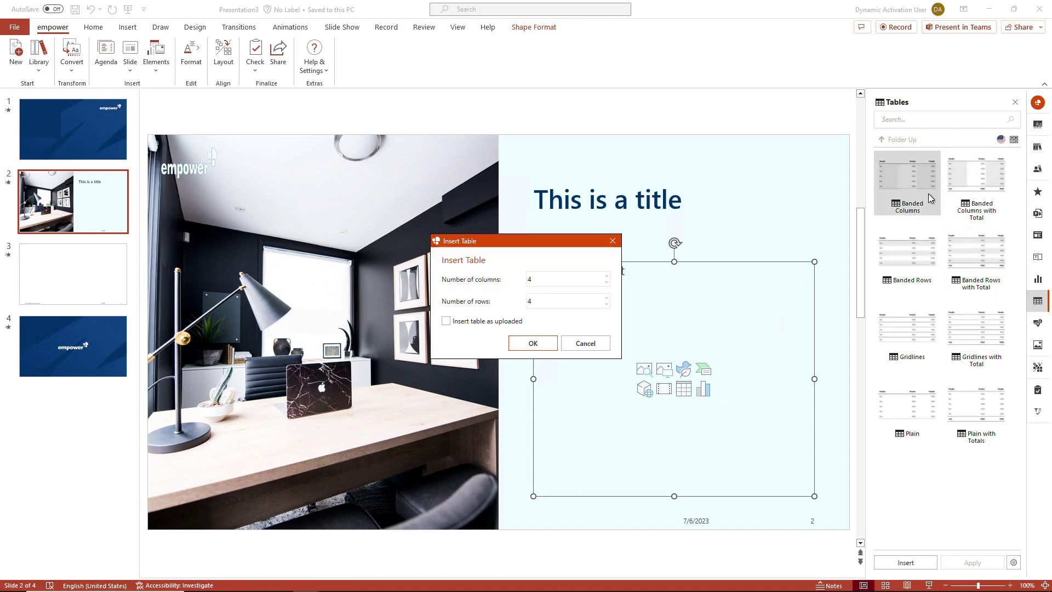